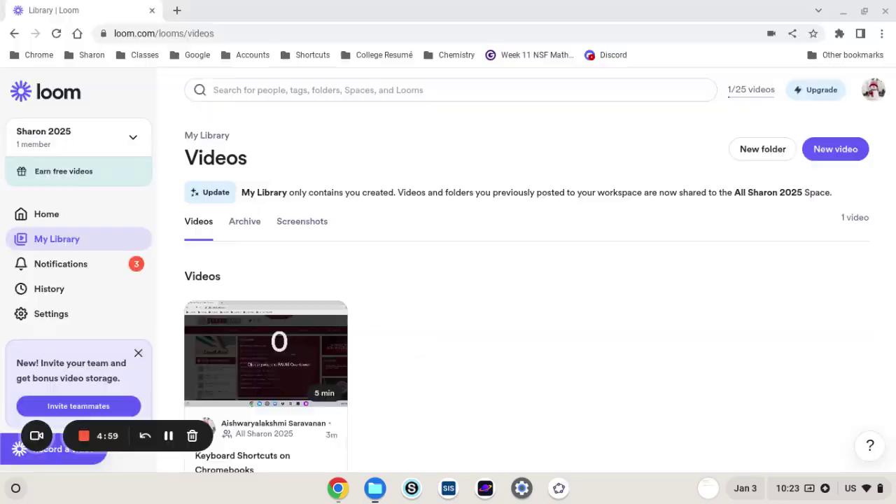
# Switch to the Files app and open Sample Worksheet.pdf from the Downloads folder
pyautogui.hotkey('alt', 'Tab')
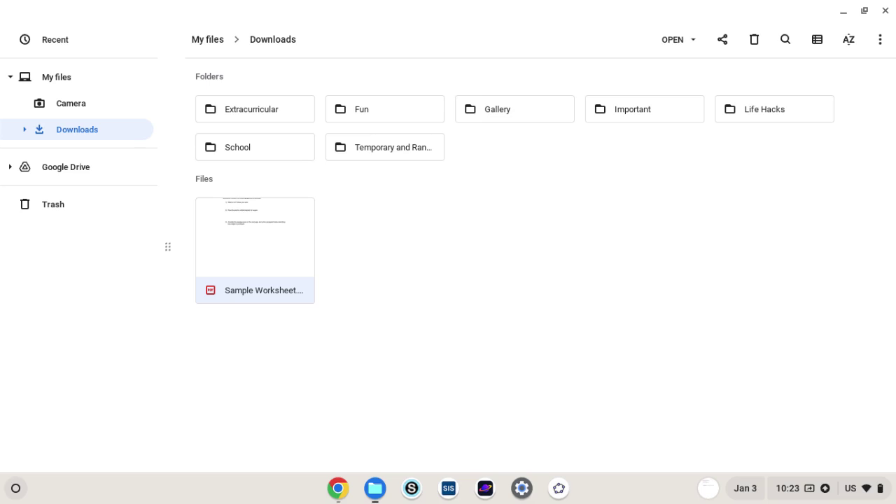
pyautogui.click(204, 325)
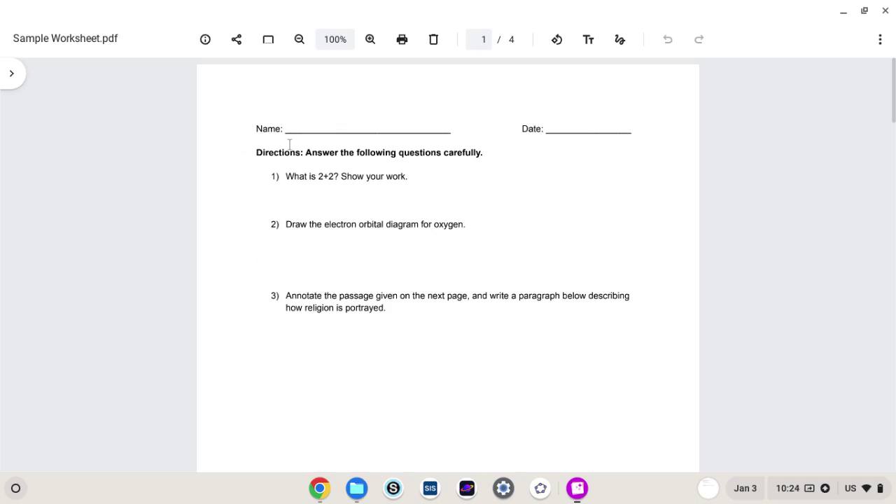
pyautogui.scroll(-1, 289, 144)
pyautogui.scroll(1, 289, 144)
# Add a text annotation with the student's full name on the worksheet's Name line
pyautogui.click(588, 41)
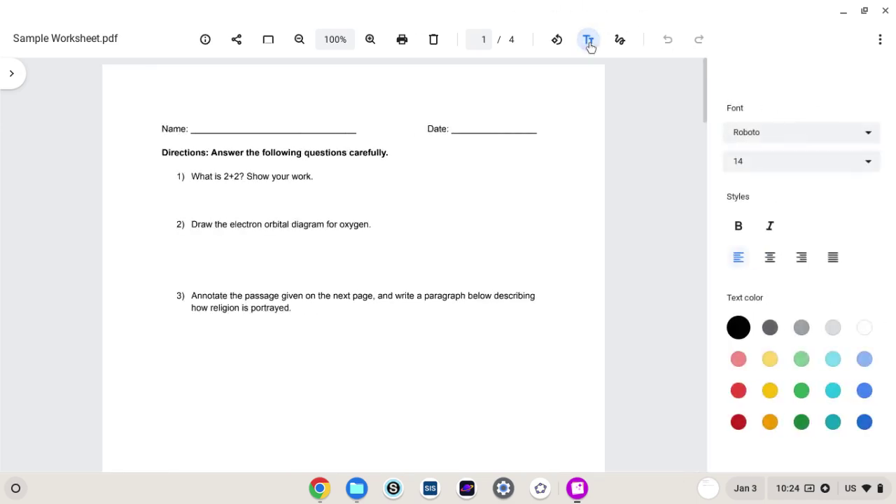
pyautogui.click(193, 128)
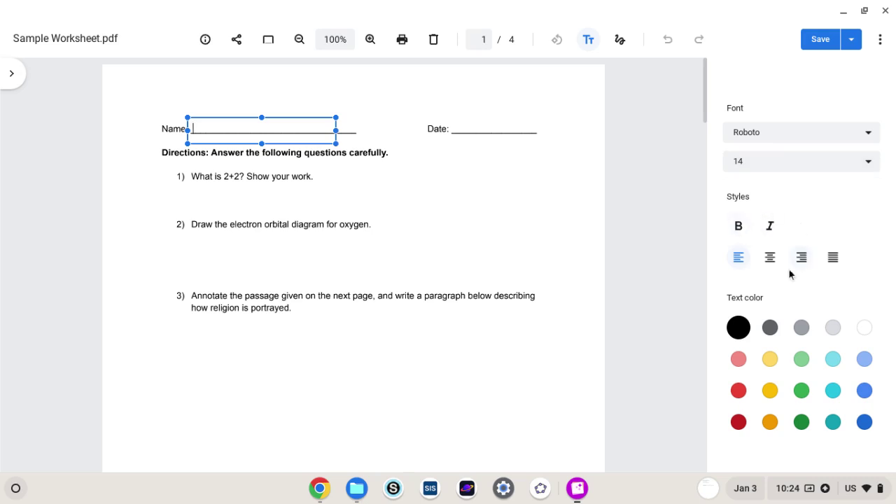
pyautogui.click(366, 221)
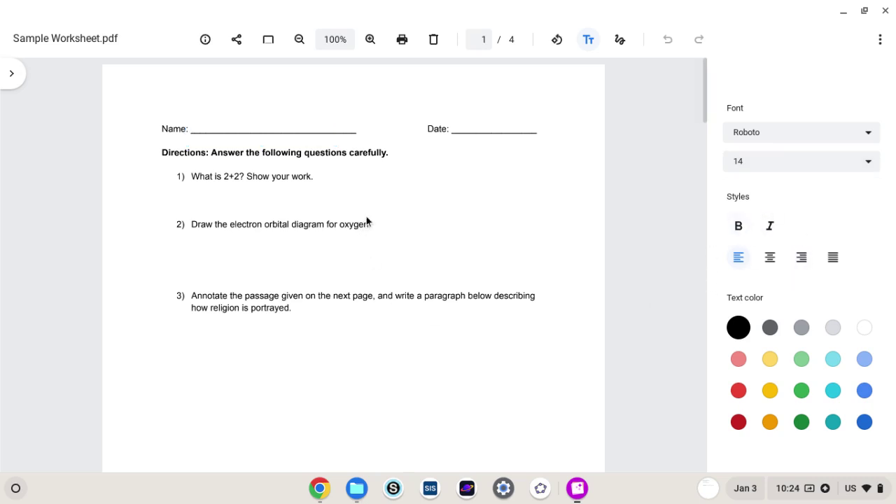
pyautogui.click(193, 127)
pyautogui.write('John Doe')
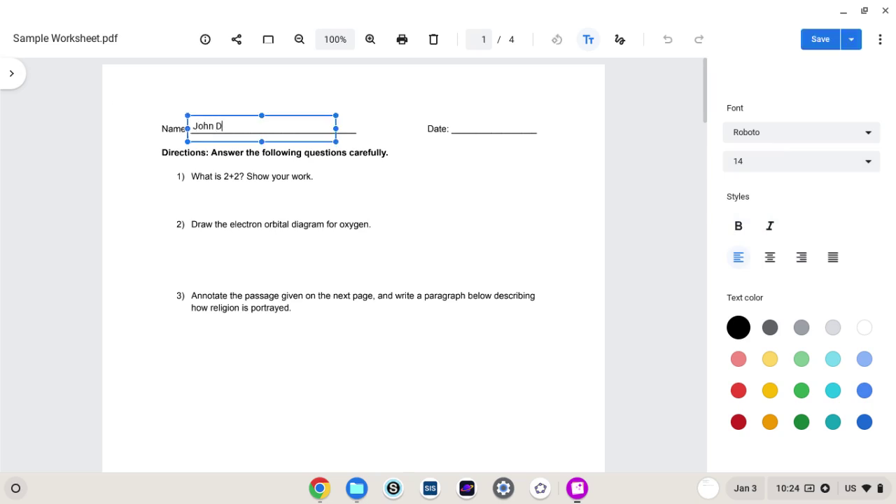
# Add the text 1/1/2001 on the worksheet's Date line
pyautogui.click(456, 127)
pyautogui.click(456, 127)
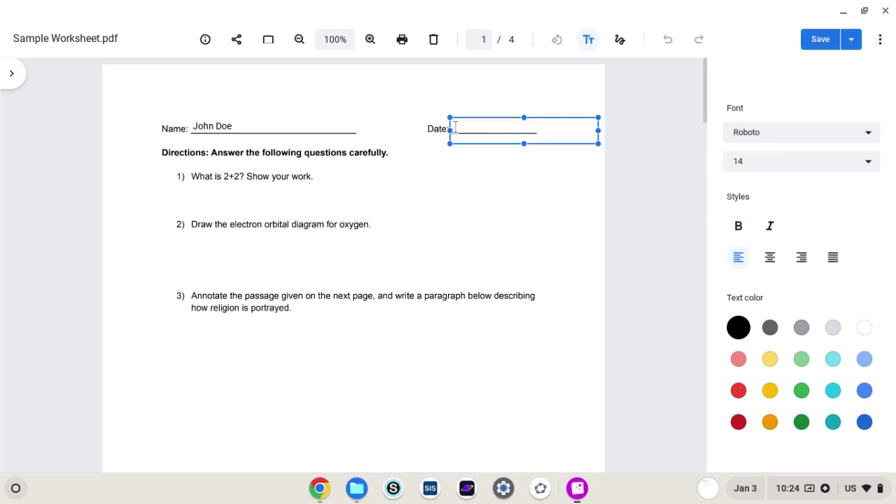
pyautogui.write('1/1/200')
pyautogui.write('1')
pyautogui.press('BackSpace')
pyautogui.write('2001')
pyautogui.click(178, 202)
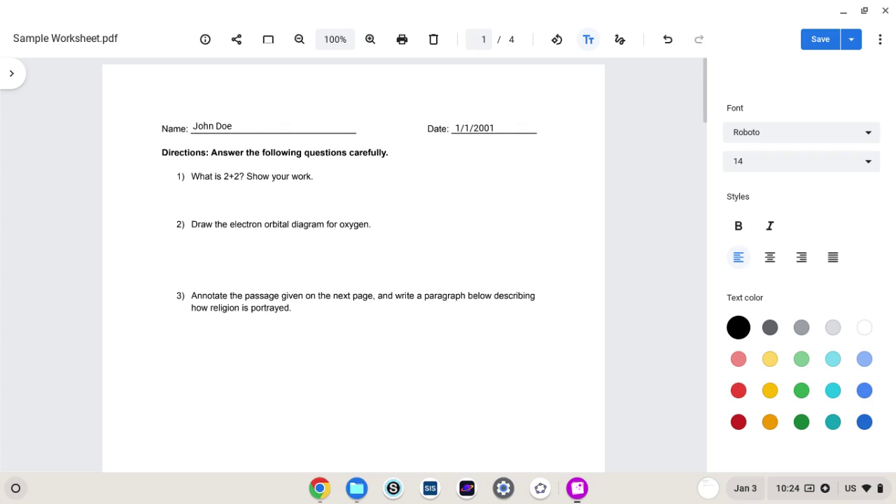
# Answer question 1 in a text box below it with "2+2" and, on a second line, "2+2 = 4"
pyautogui.click(195, 190)
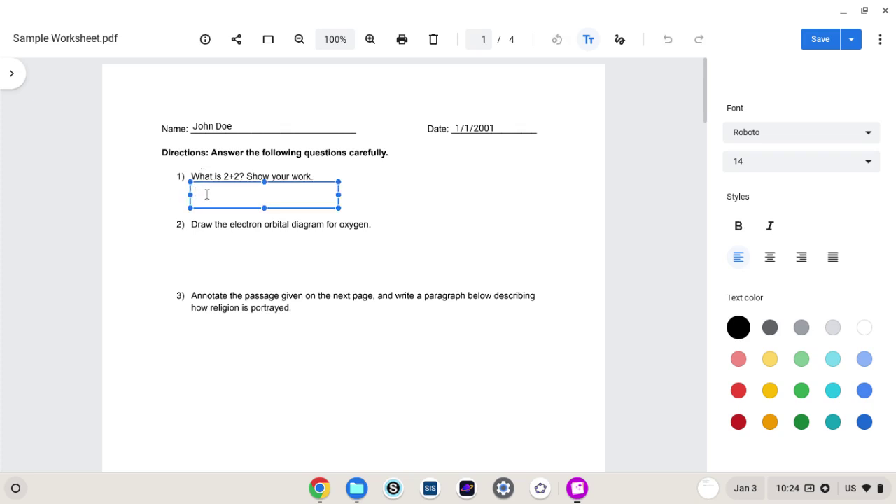
pyautogui.write('2+2')
pyautogui.press('Return')
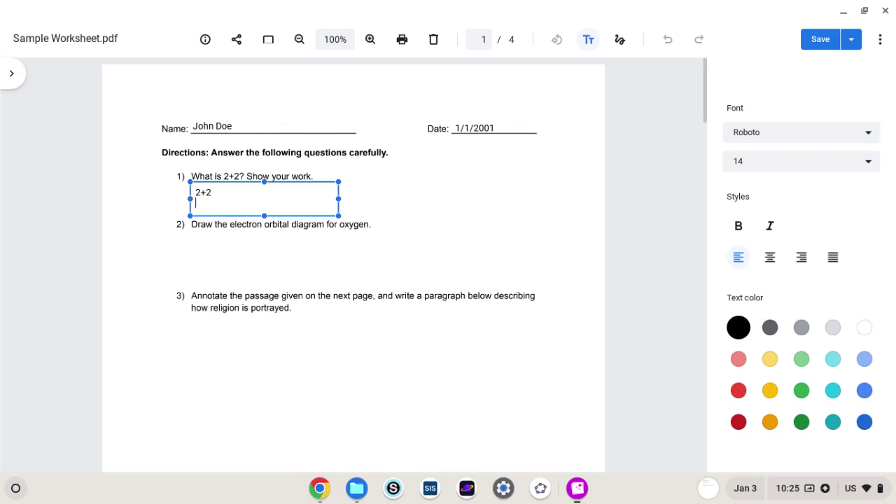
pyautogui.write('2+2 = 4')
# Draw a 1s orbital with paired arrows below question 2, using the black pen at medium size
pyautogui.click(619, 41)
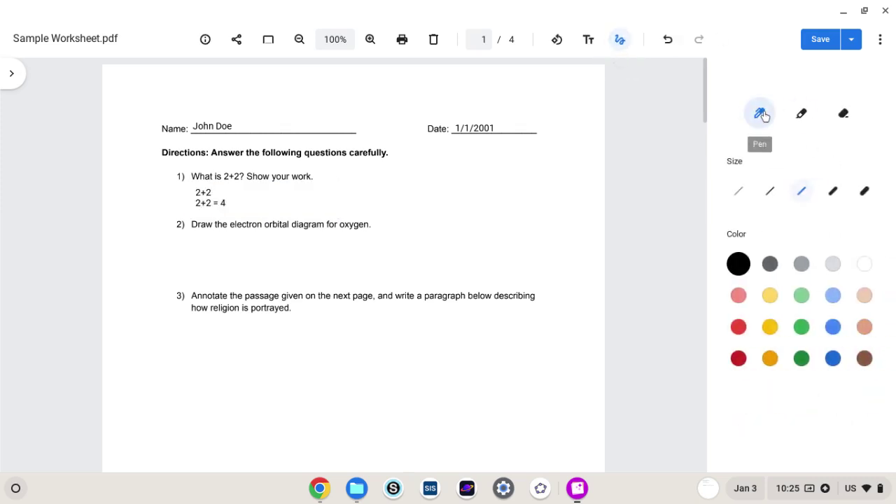
pyautogui.click(828, 193)
pyautogui.click(802, 193)
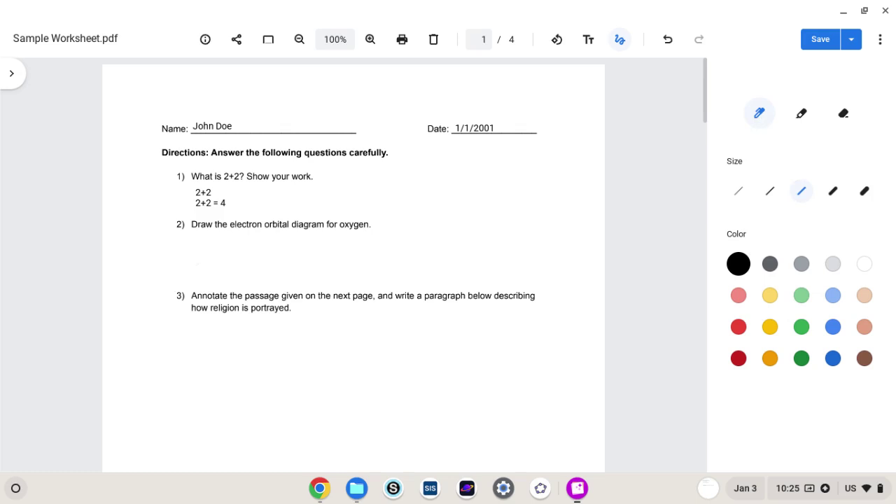
pyautogui.moveTo(198, 262)
pyautogui.mouseDown()
pyautogui.moveTo(216, 262)
pyautogui.moveTo(204, 283)
pyautogui.moveTo(216, 282)
pyautogui.mouseUp()
pyautogui.moveTo(195, 249); pyautogui.dragTo(204, 258)
# With the second-thinnest pen size, draw smaller 1s and 2s orbitals and freehand loops in the question 2 answer space
pyautogui.scroll(5, 356, 216)
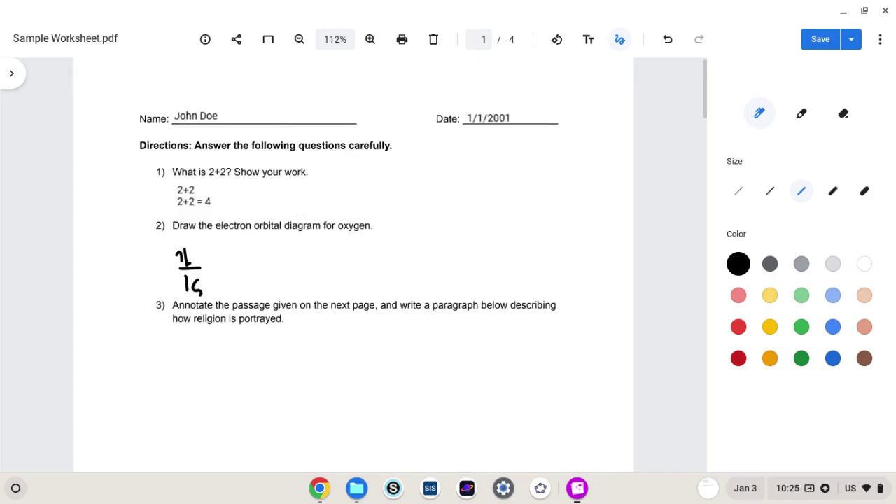
pyautogui.scroll(5, 356, 215)
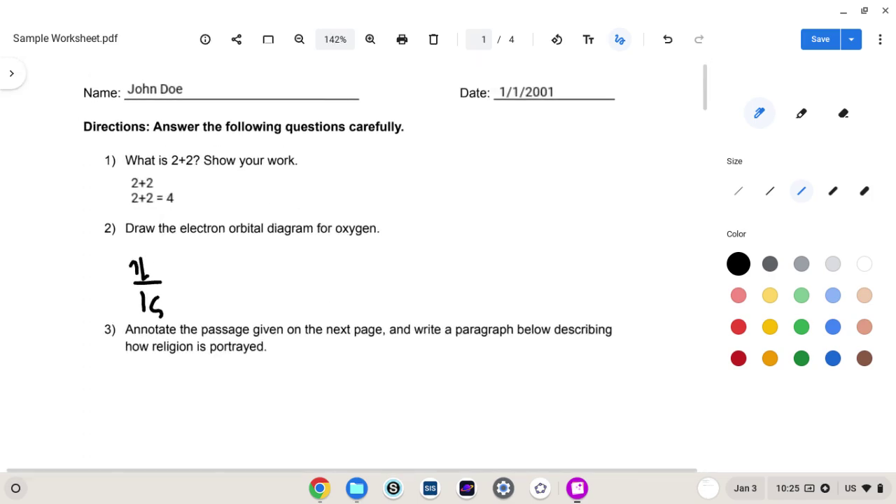
pyautogui.scroll(5, 301, 215)
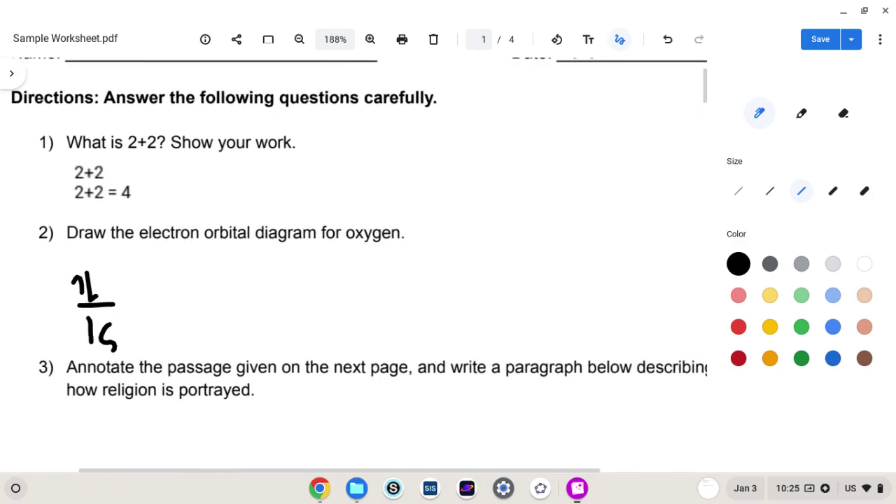
pyautogui.scroll(5, 306, 217)
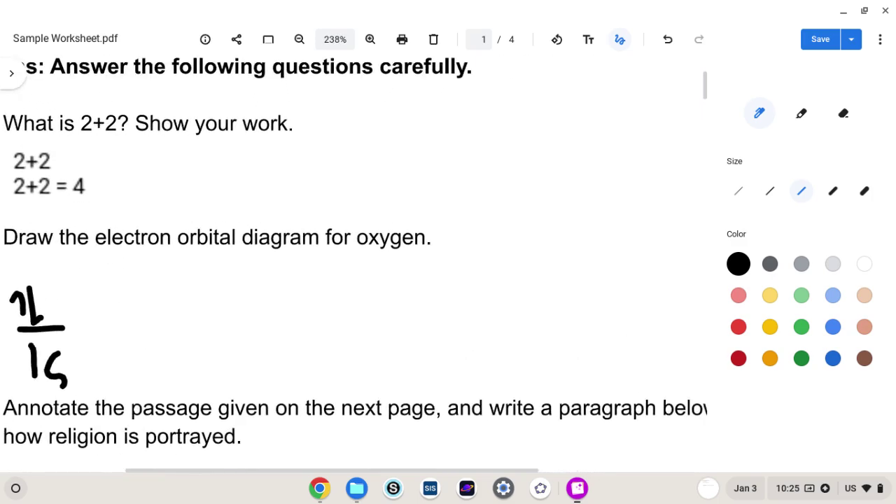
pyautogui.scroll(3, 306, 216)
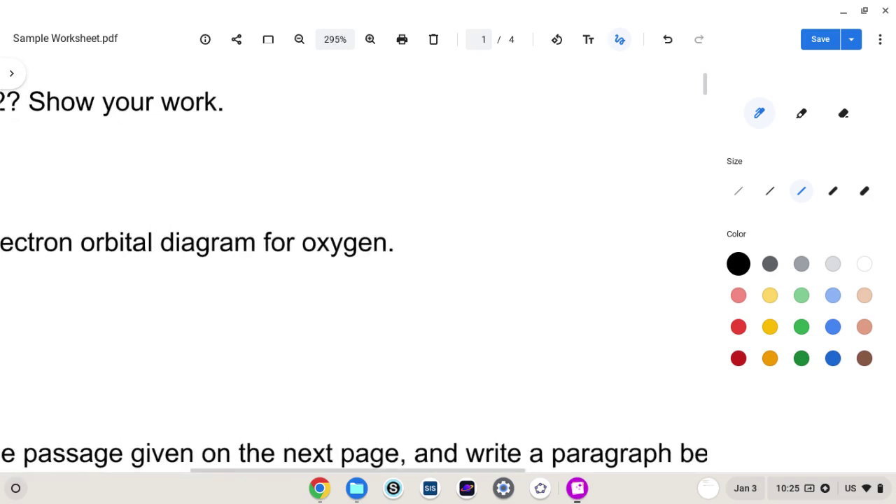
pyautogui.click(768, 193)
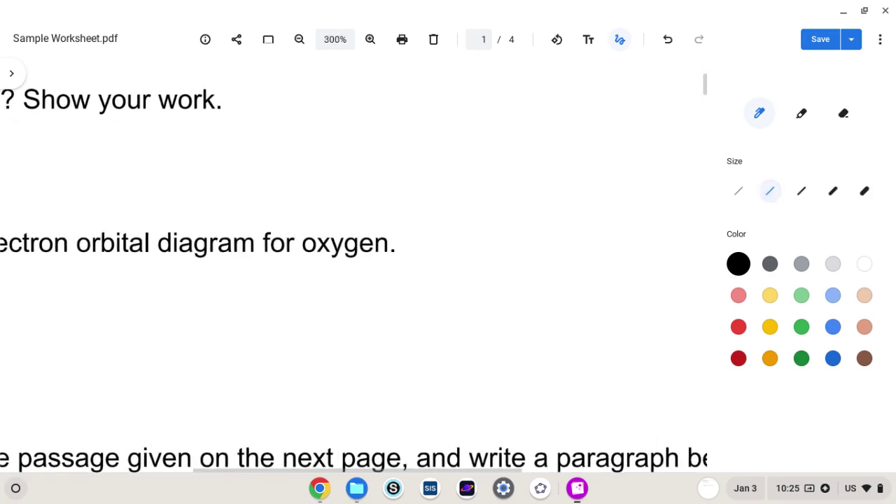
pyautogui.moveTo(80, 425)
pyautogui.mouseDown()
pyautogui.moveTo(81, 418)
pyautogui.moveTo(90, 438)
pyautogui.moveTo(106, 438)
pyautogui.moveTo(93, 413)
pyautogui.moveTo(104, 411)
pyautogui.moveTo(71, 394)
pyautogui.moveTo(79, 410)
pyautogui.moveTo(90, 406)
pyautogui.mouseUp()
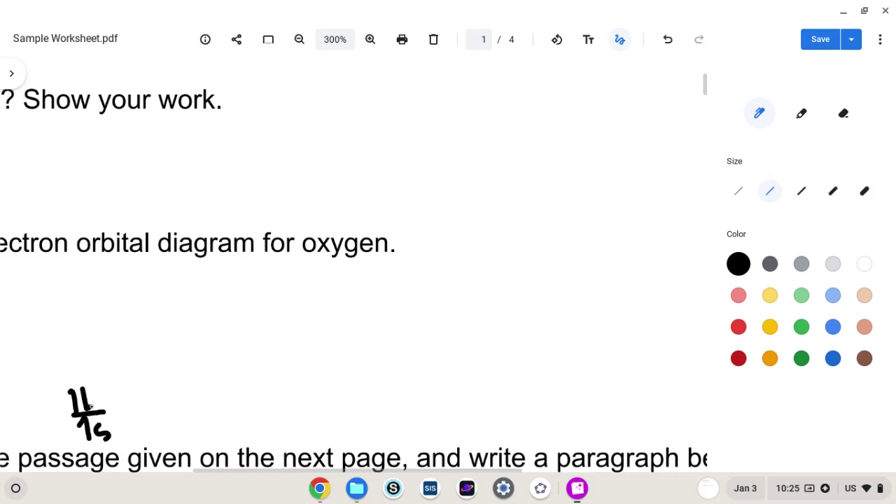
pyautogui.moveTo(65, 359)
pyautogui.mouseDown()
pyautogui.moveTo(65, 378)
pyautogui.moveTo(92, 366)
pyautogui.moveTo(83, 374)
pyautogui.moveTo(78, 347)
pyautogui.moveTo(88, 341)
pyautogui.moveTo(64, 348)
pyautogui.moveTo(136, 311)
pyautogui.moveTo(192, 394)
pyautogui.moveTo(448, 217)
pyautogui.moveTo(308, 309)
pyautogui.mouseUp()
# Place a text box below question 3 and align it roughly with the start of the question text
pyautogui.scroll(-5, 308, 309)
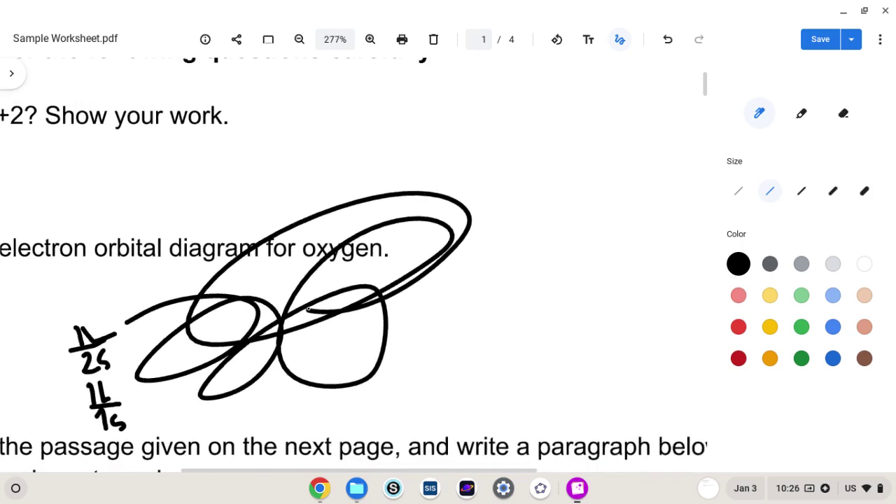
pyautogui.scroll(-2, 307, 309)
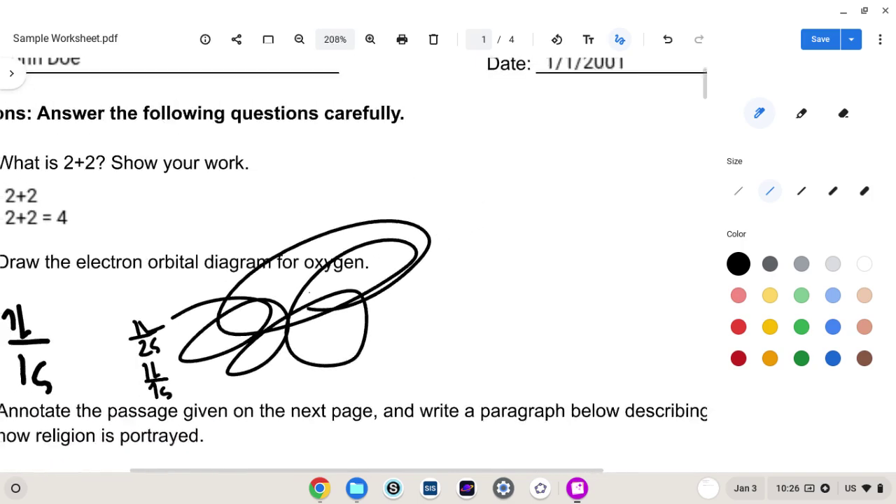
pyautogui.click(335, 39)
pyautogui.write('1/200')
pyautogui.press('Return')
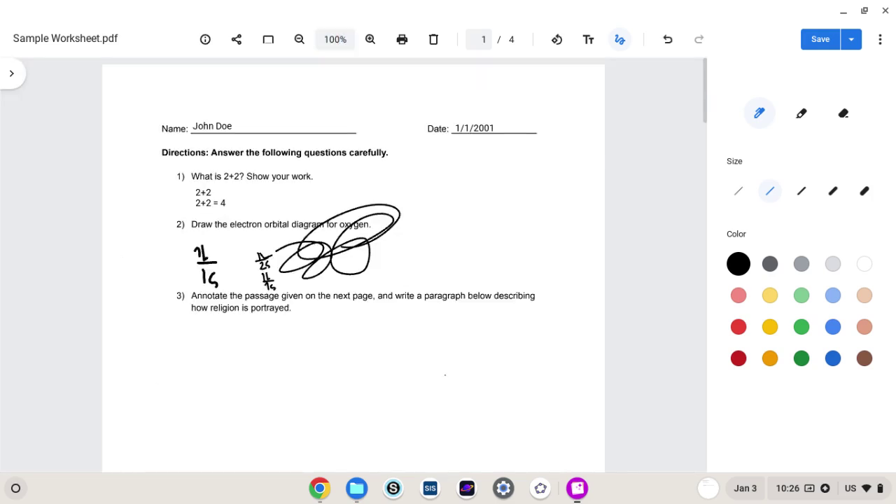
pyautogui.scroll(-5, 445, 375)
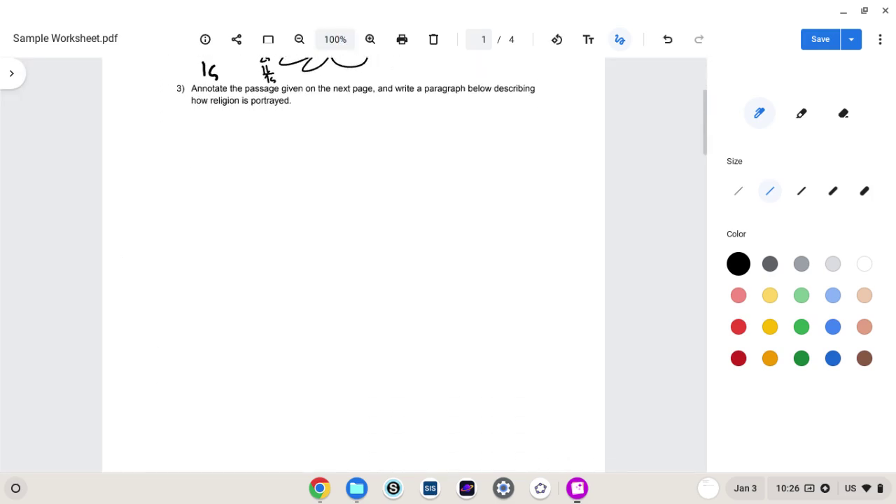
pyautogui.scroll(-1, 404, 264)
pyautogui.click(588, 39)
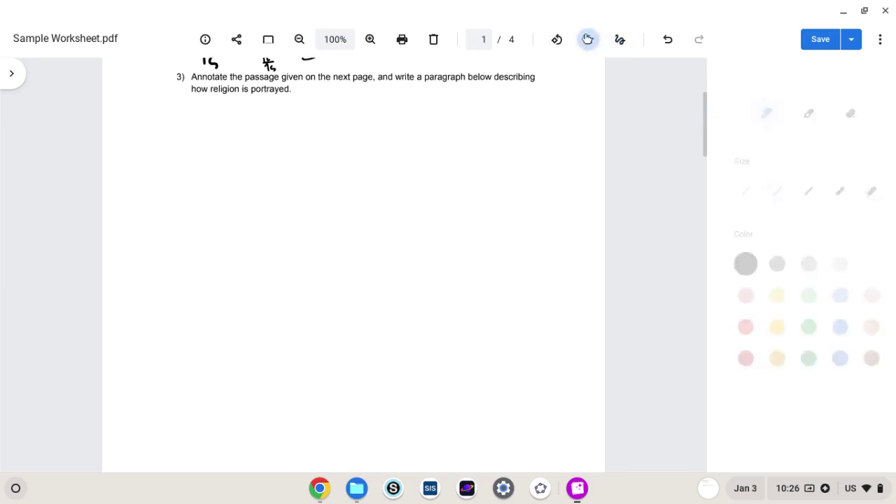
pyautogui.click(170, 116)
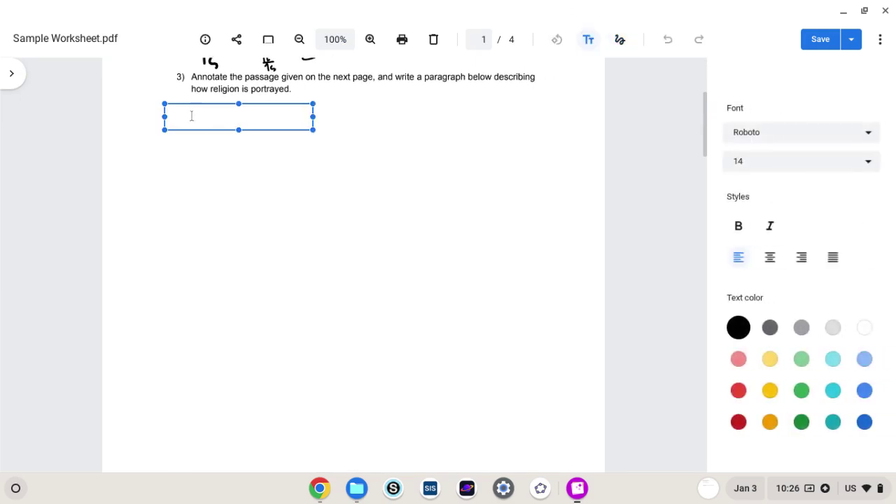
pyautogui.moveTo(209, 137); pyautogui.dragTo(229, 137)
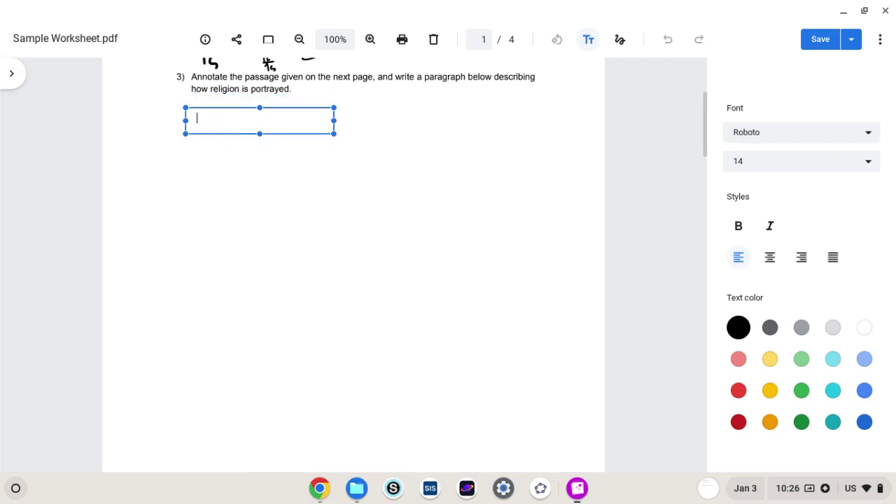
# Fill the question 3 box with "askjdndjsanjsdkadjsakdns" and "asdsadnsajdasdsjdsd" separated by a blank line, and enlarge it to nearly the question's width
pyautogui.write('askjdndjsanjsdkadjsakdns')
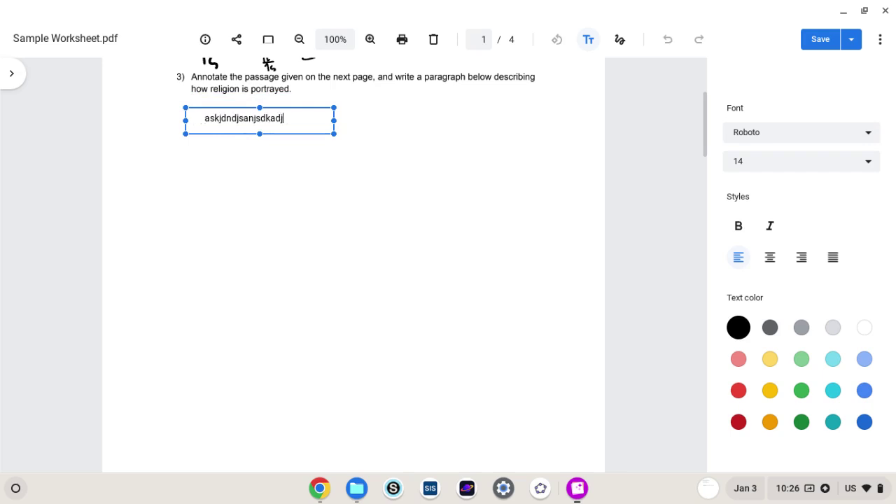
pyautogui.press('Return')
pyautogui.press('Return')
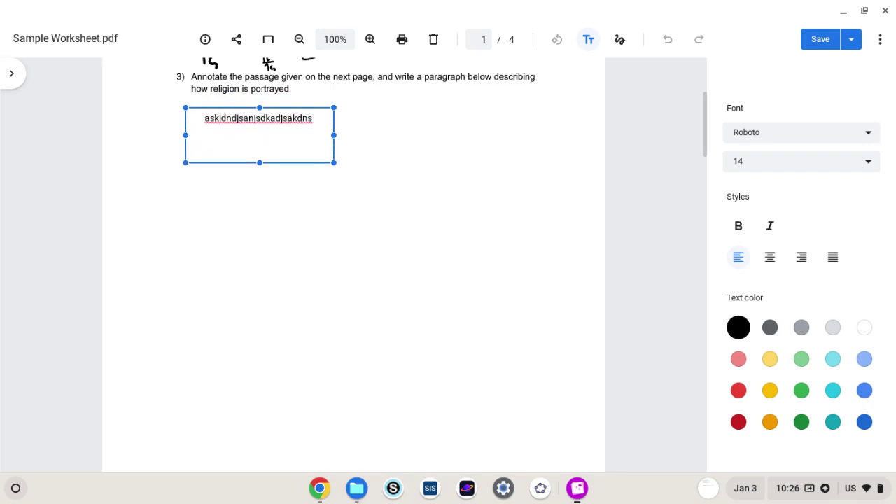
pyautogui.write('asdsadnsajdasdsjdsd')
pyautogui.moveTo(333, 162); pyautogui.dragTo(557, 307)
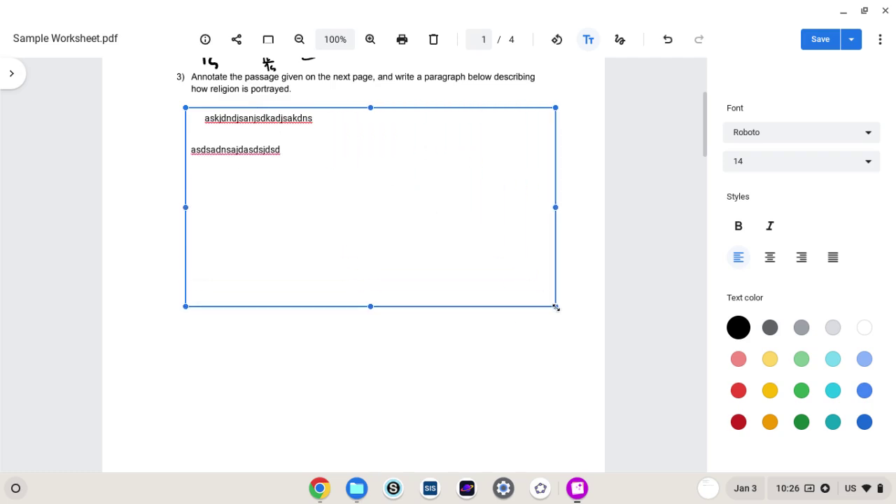
# Try centred, right and justified alignment on the question 3 answer, and return it to left alignment
pyautogui.click(770, 258)
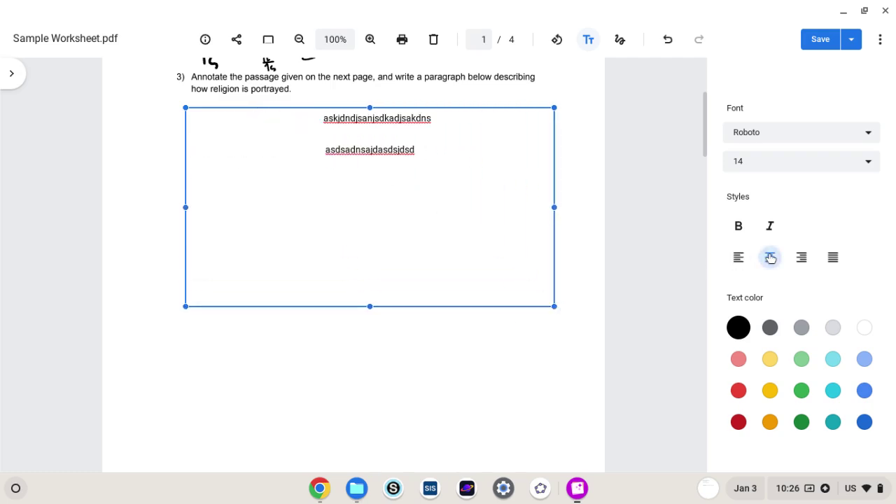
pyautogui.click(802, 258)
pyautogui.click(827, 260)
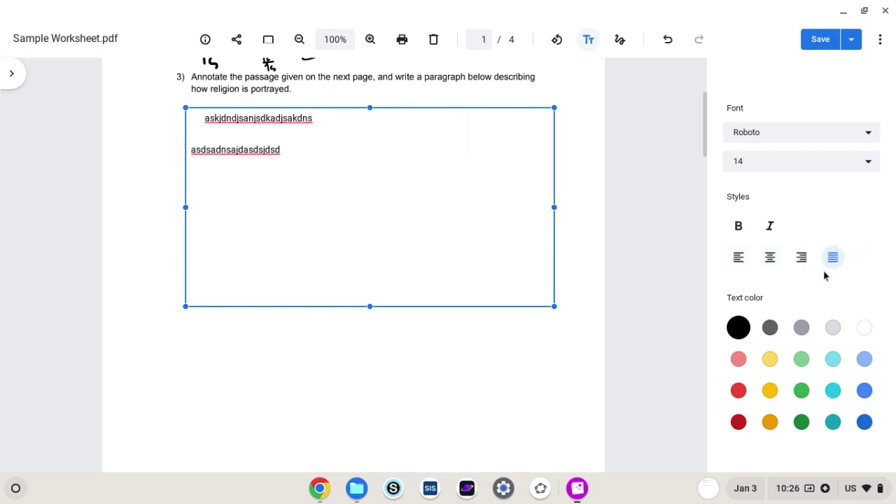
pyautogui.click(737, 258)
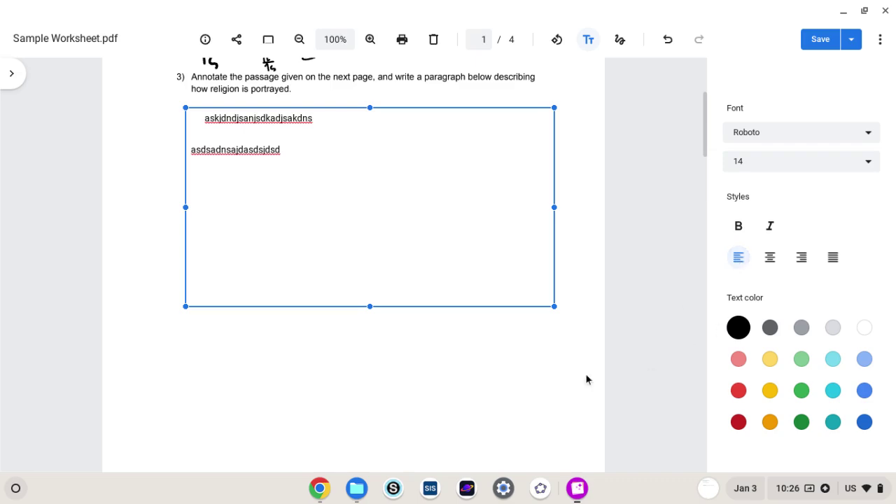
# With the highlighter at medium size in light blue, highlight the page 2 passage's opening line and the lines from "the door" to "so their"
pyautogui.scroll(-3, 586, 380)
pyautogui.scroll(-4, 585, 380)
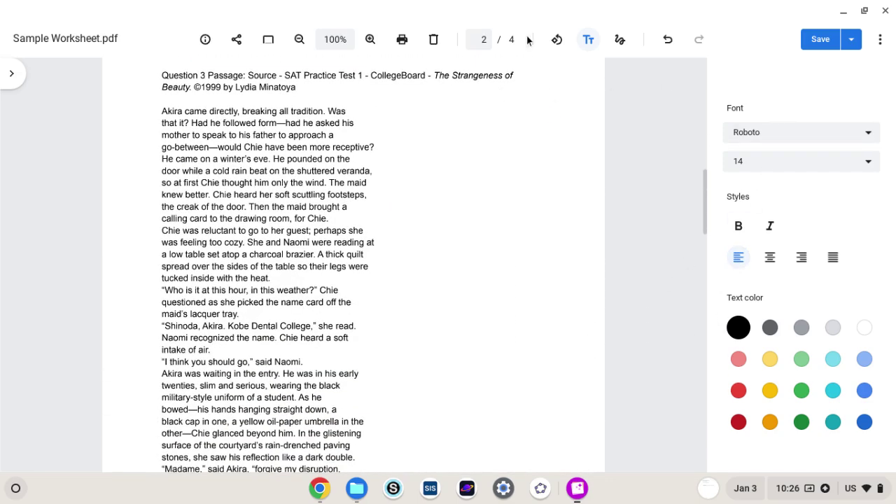
pyautogui.click(619, 42)
pyautogui.click(801, 116)
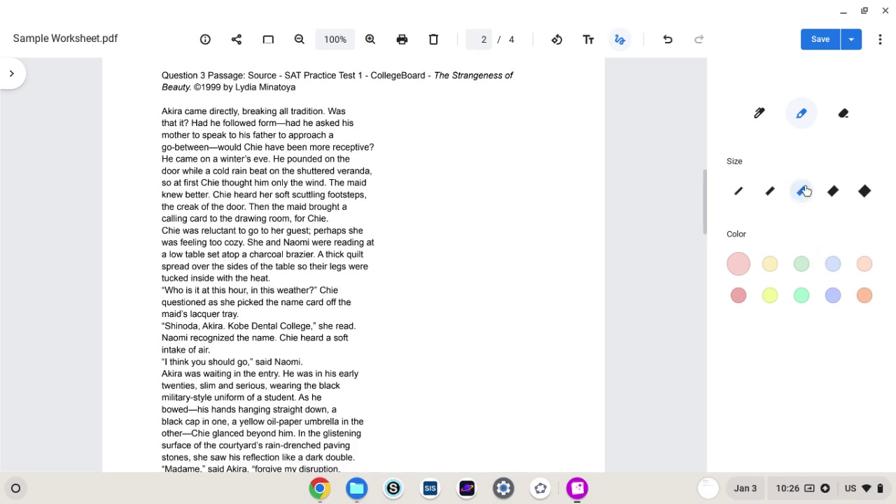
pyautogui.click(833, 266)
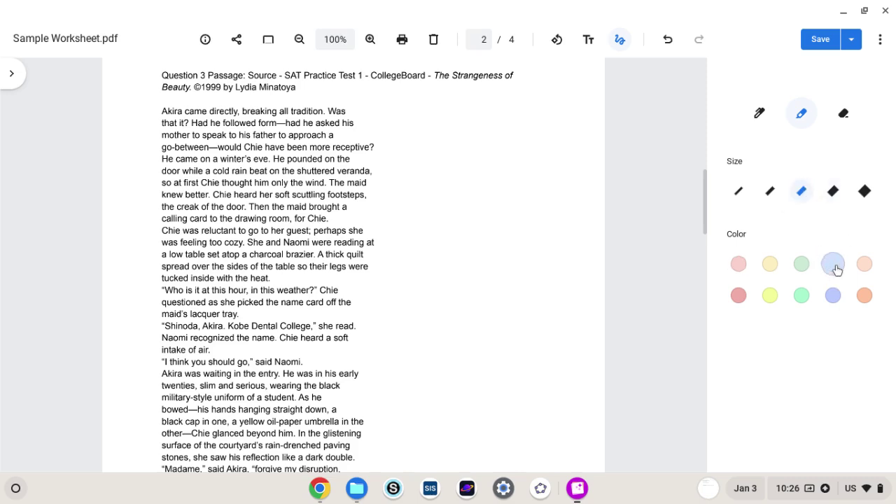
pyautogui.scroll(10, 218, 172)
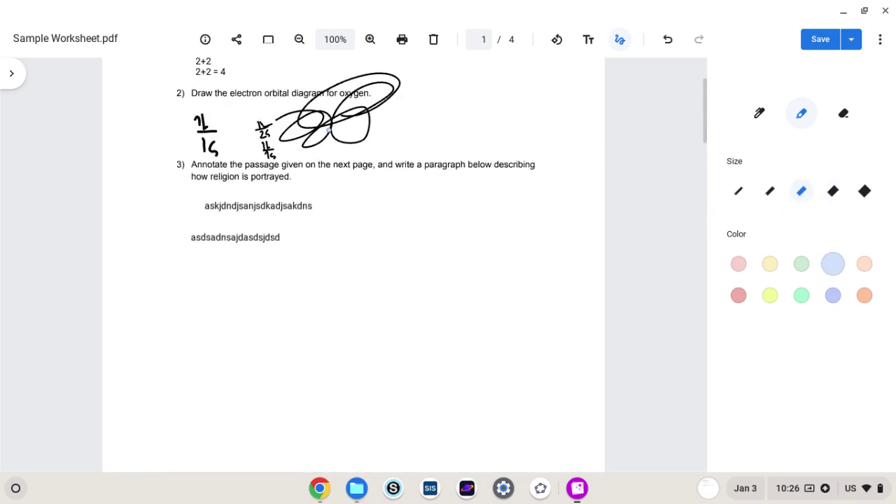
pyautogui.scroll(-10, 329, 106)
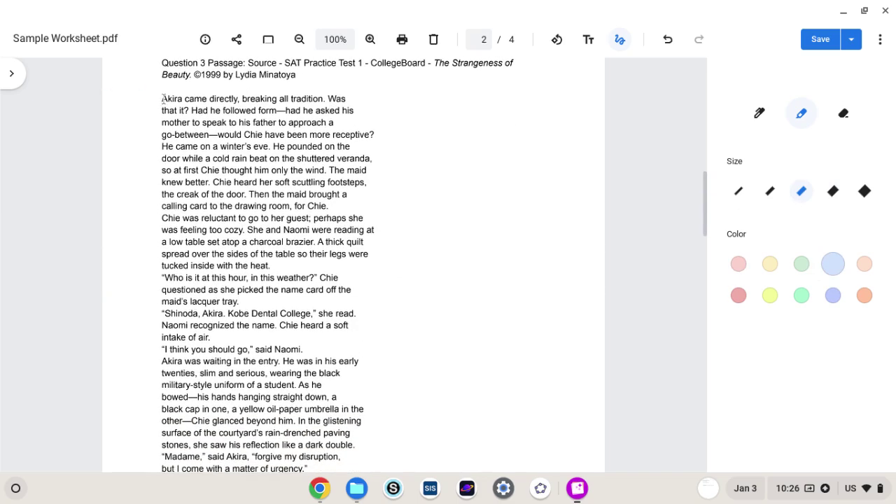
pyautogui.moveTo(163, 98)
pyautogui.mouseDown()
pyautogui.moveTo(196, 109)
pyautogui.moveTo(318, 103)
pyautogui.mouseUp()
pyautogui.moveTo(215, 195)
pyautogui.mouseDown()
pyautogui.moveTo(295, 206)
pyautogui.moveTo(364, 231)
pyautogui.moveTo(333, 254)
pyautogui.mouseUp()
# Highlight the page 2 lines from "twenties, slim and serious" through "As he" in the same light blue
pyautogui.scroll(-1, 334, 256)
pyautogui.scroll(-3, 333, 256)
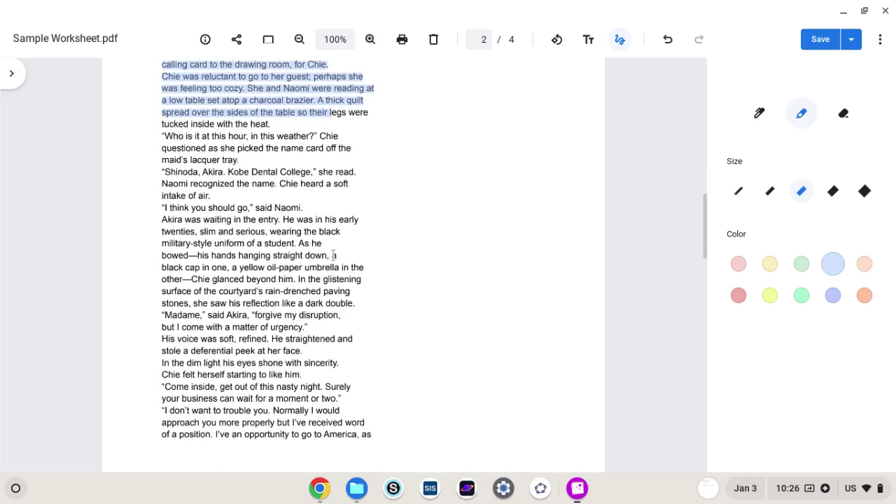
pyautogui.moveTo(170, 237); pyautogui.dragTo(327, 250)
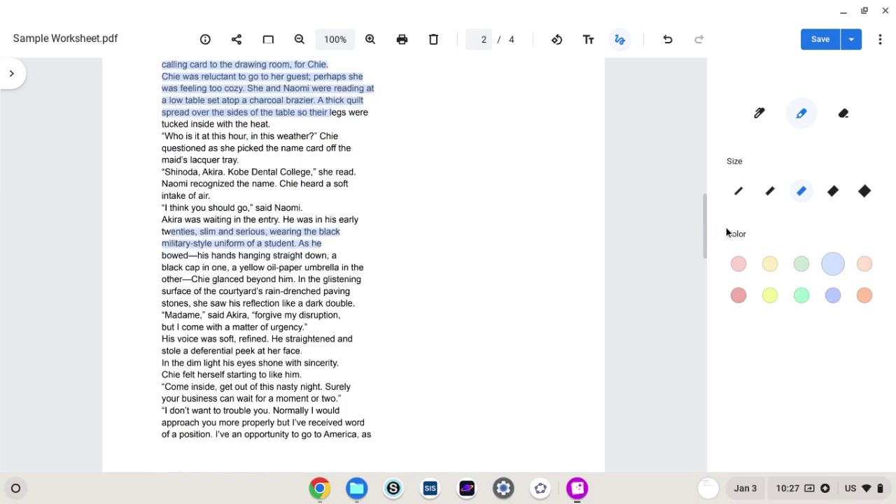
# In the darker pink-red, highlight the "forgive my disruption" line and part of the "glanced beyond him" line, and add freehand strokes over page 2
pyautogui.click(740, 297)
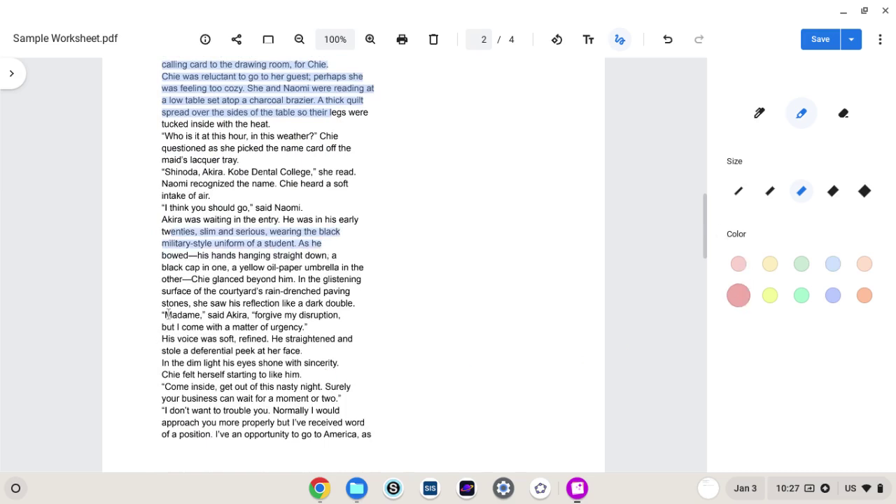
pyautogui.moveTo(159, 314); pyautogui.dragTo(337, 322)
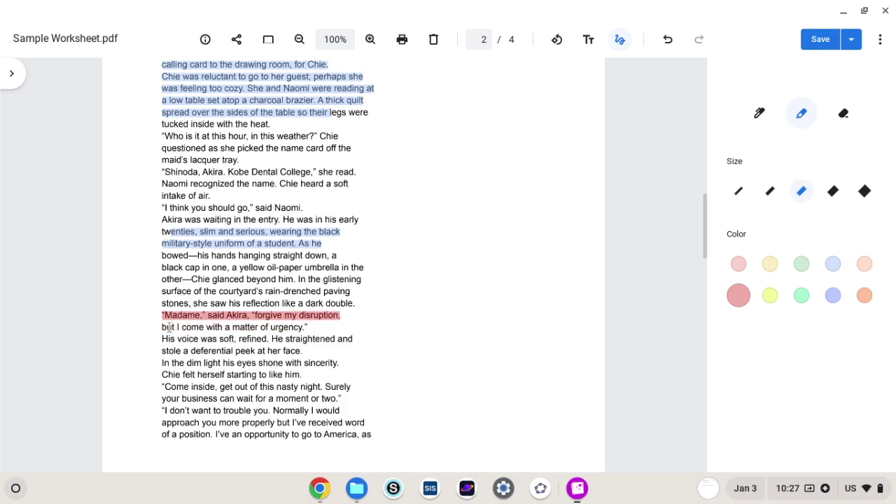
pyautogui.moveTo(141, 328); pyautogui.dragTo(325, 336)
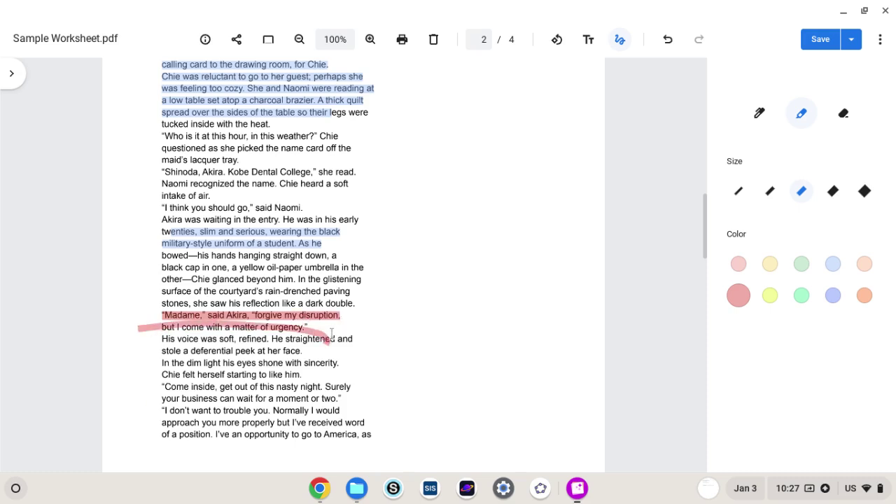
pyautogui.moveTo(181, 280); pyautogui.dragTo(256, 280)
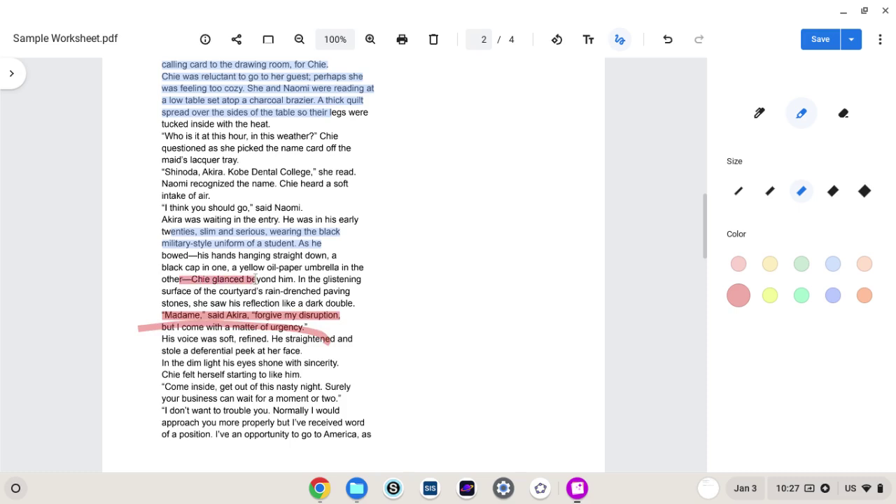
pyautogui.moveTo(445, 158)
pyautogui.mouseDown()
pyautogui.moveTo(478, 165)
pyautogui.moveTo(447, 242)
pyautogui.moveTo(483, 312)
pyautogui.moveTo(261, 165)
pyautogui.moveTo(311, 148)
pyautogui.moveTo(266, 207)
pyautogui.moveTo(318, 162)
pyautogui.mouseUp()
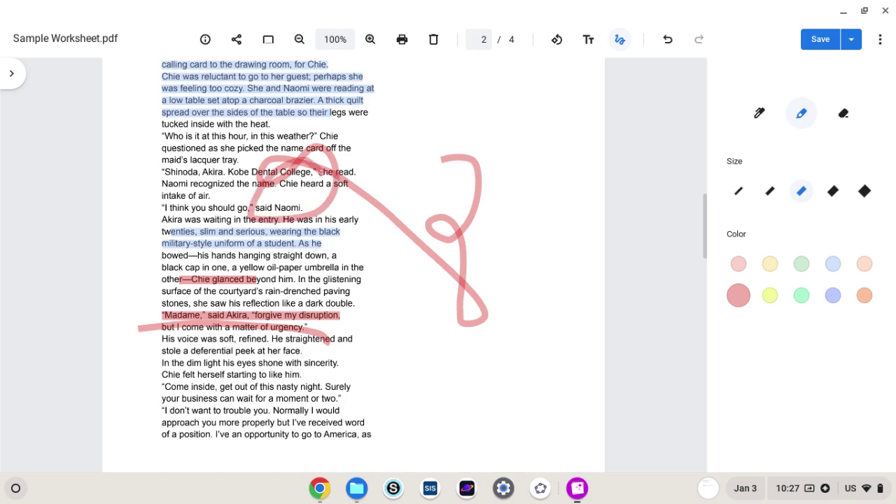
# Highlight the page 3 opening in the same pink-red, from "dentist for Seattle's Japanese community" through "training endlessly in the arts"
pyautogui.scroll(-5, 328, 362)
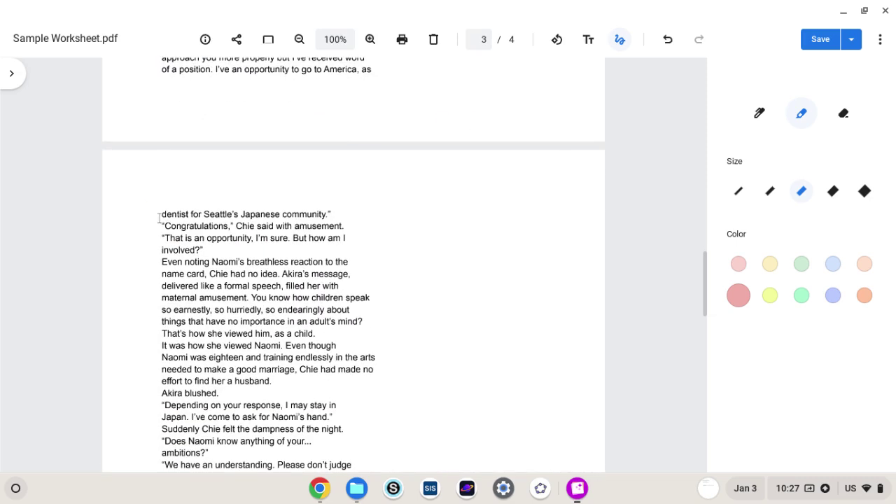
pyautogui.moveTo(157, 217); pyautogui.dragTo(304, 358)
pyautogui.scroll(-4, 304, 358)
pyautogui.scroll(6, 305, 359)
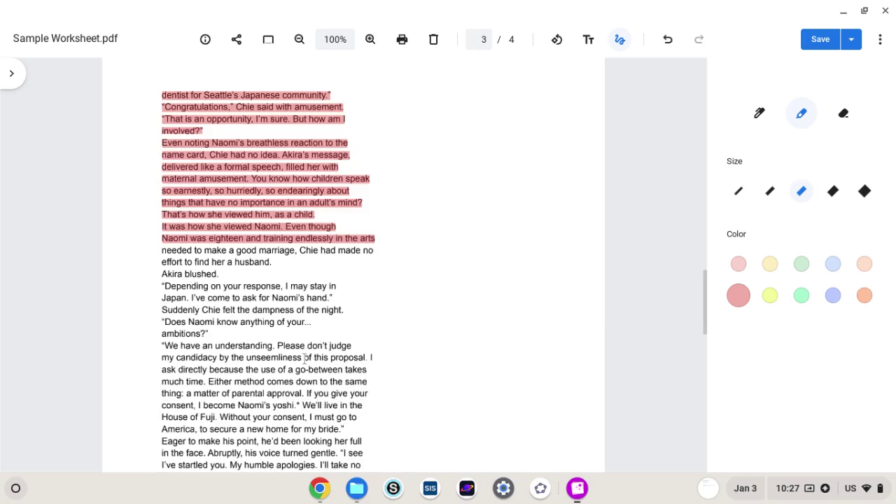
# Add a text box in the blank margin beside the start of the page 3 passage, reading "andkasndadsdnaskdasj"
pyautogui.click(588, 40)
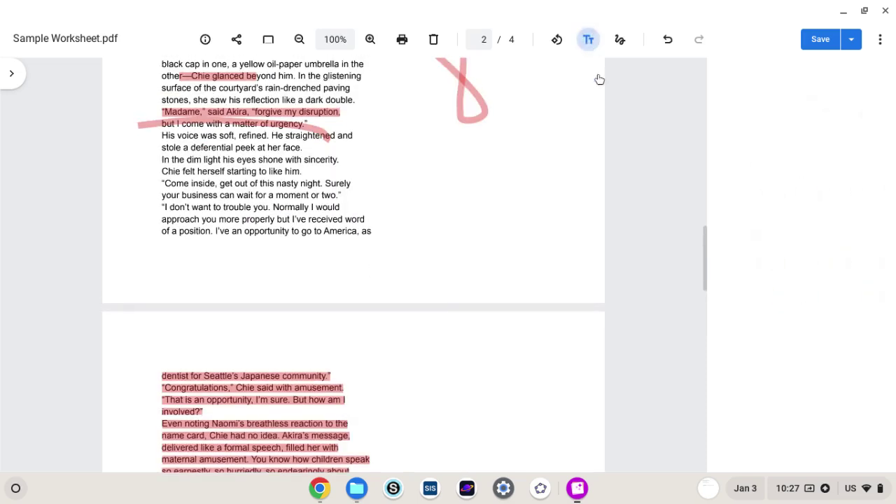
pyautogui.click(474, 400)
pyautogui.scroll(-1, 610, 378)
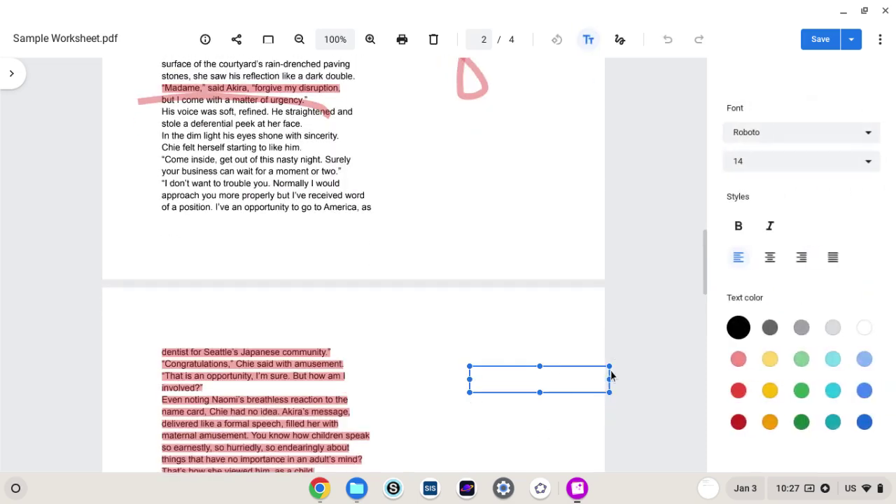
pyautogui.write('andkasndadsdnaskdasj')
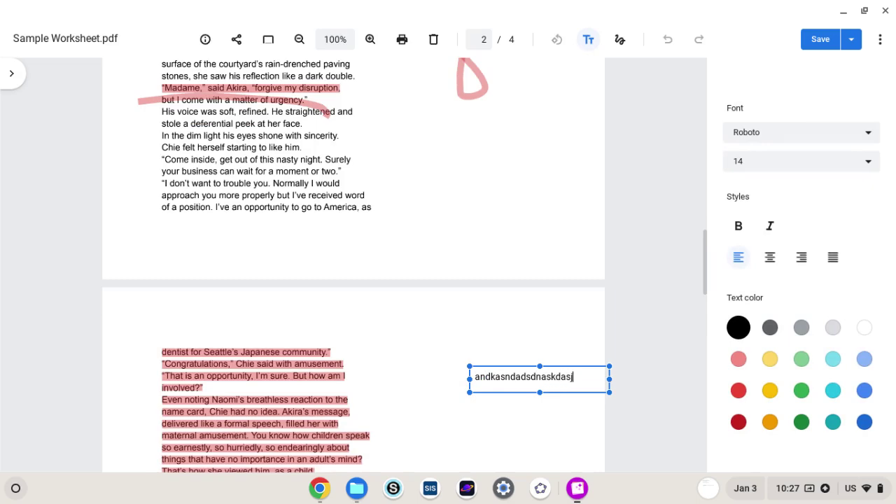
# Look over the annotated pages and save the changes to the worksheet
pyautogui.scroll(15, 381, 249)
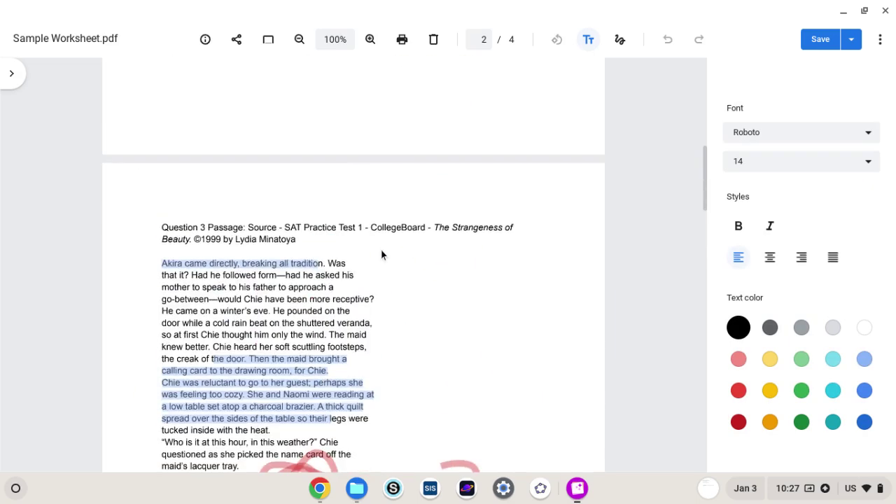
pyautogui.scroll(-20, 460, 413)
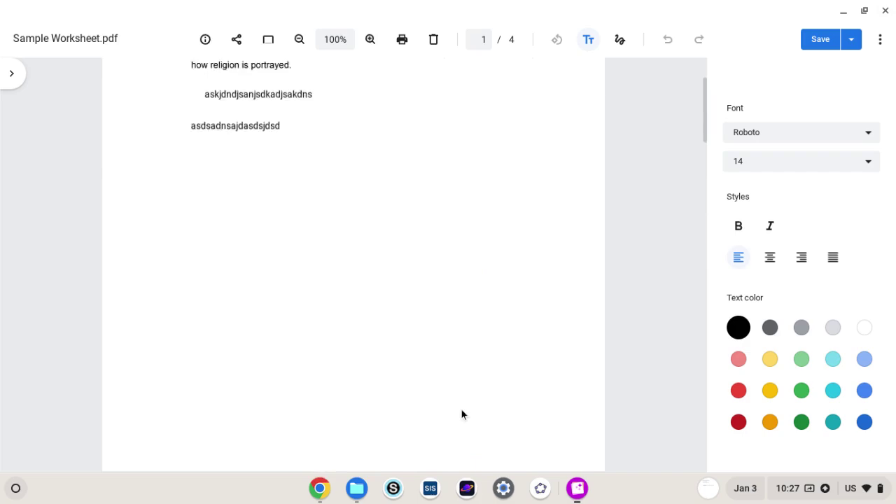
pyautogui.scroll(15, 461, 414)
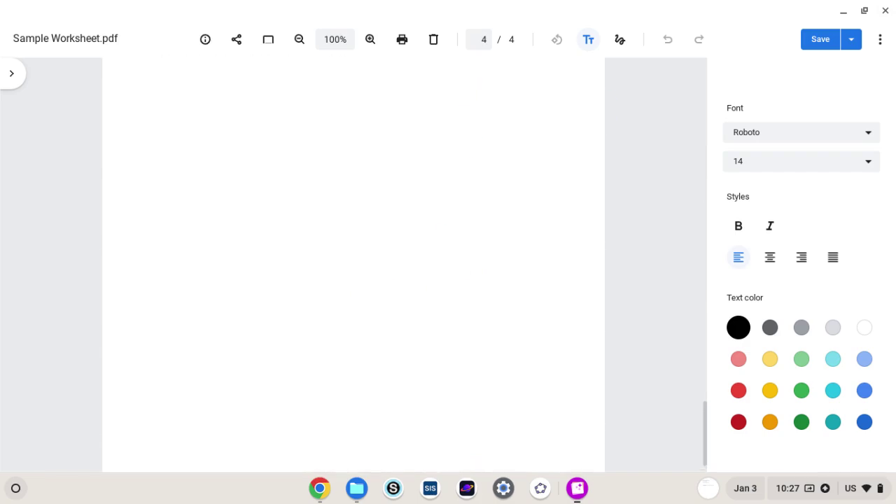
pyautogui.scroll(10, 353, 266)
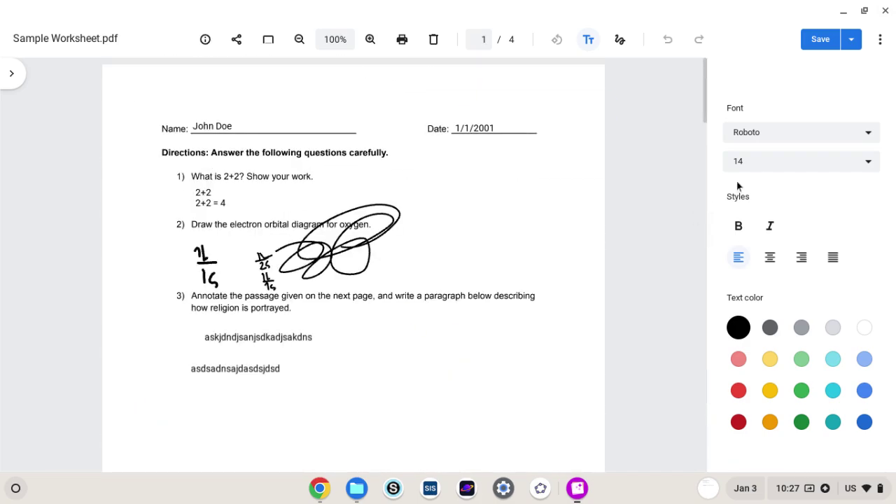
pyautogui.click(845, 48)
pyautogui.click(832, 44)
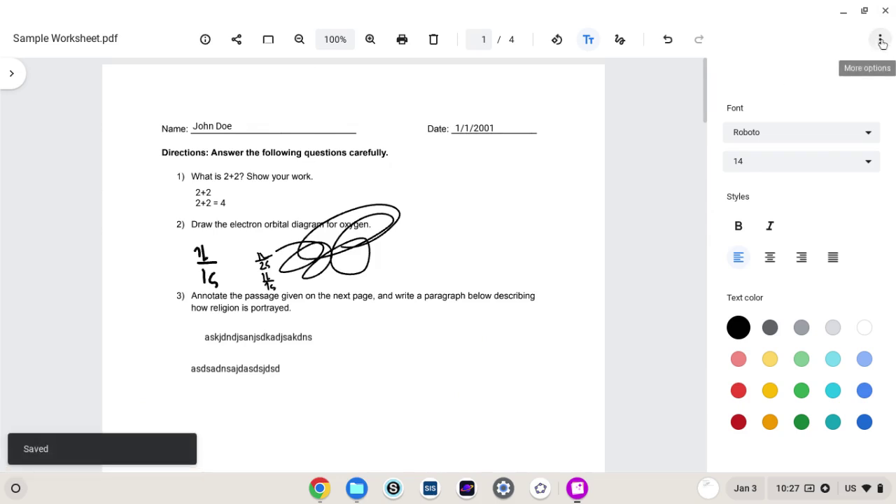
# Close the saved worksheet and reopen it to check the annotations on the page 2 passage
pyautogui.click(885, 11)
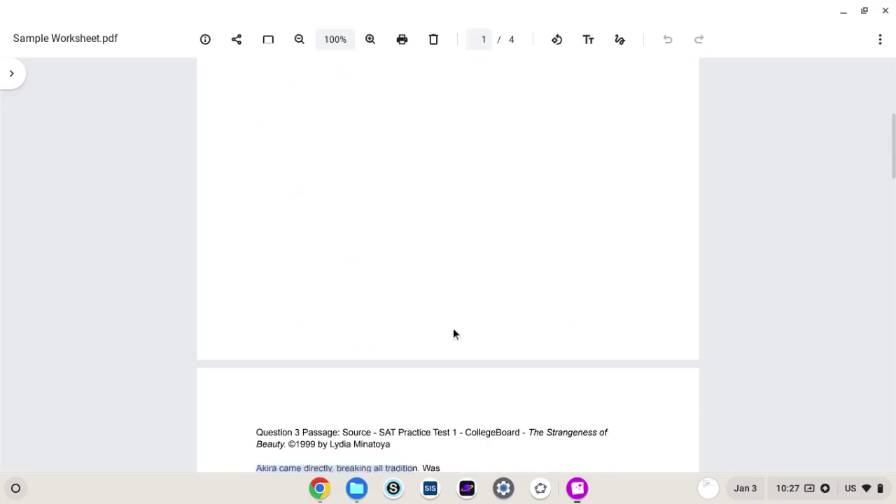
pyautogui.scroll(-3, 452, 329)
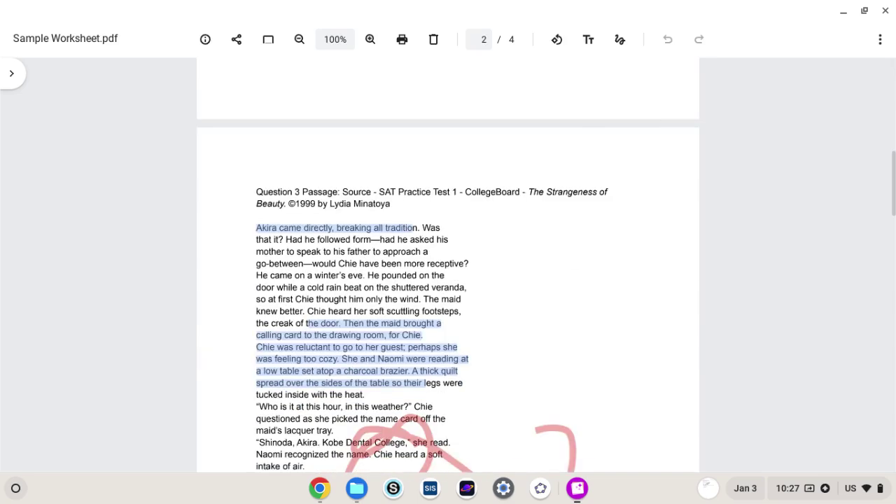
pyautogui.scroll(1, 551, 268)
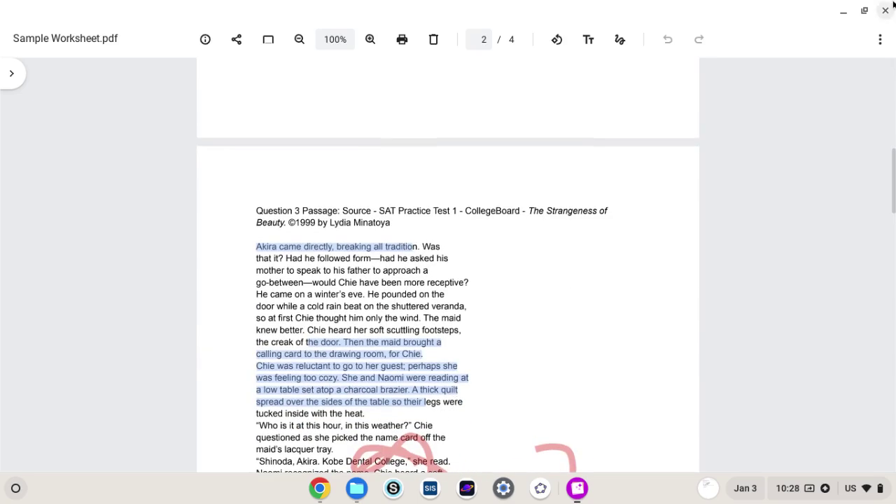
# Close the worksheet and switch to the Chrome window showing the Loom video library
pyautogui.click(892, 4)
pyautogui.press('F5')
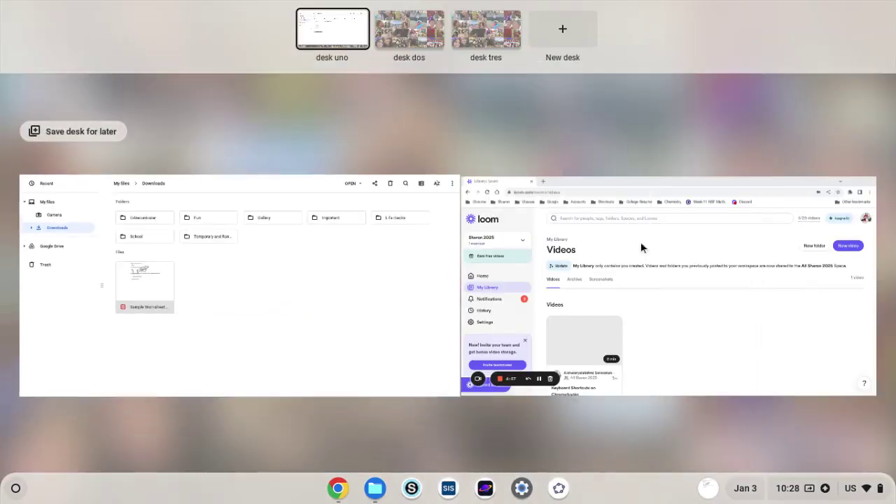
pyautogui.click(487, 330)
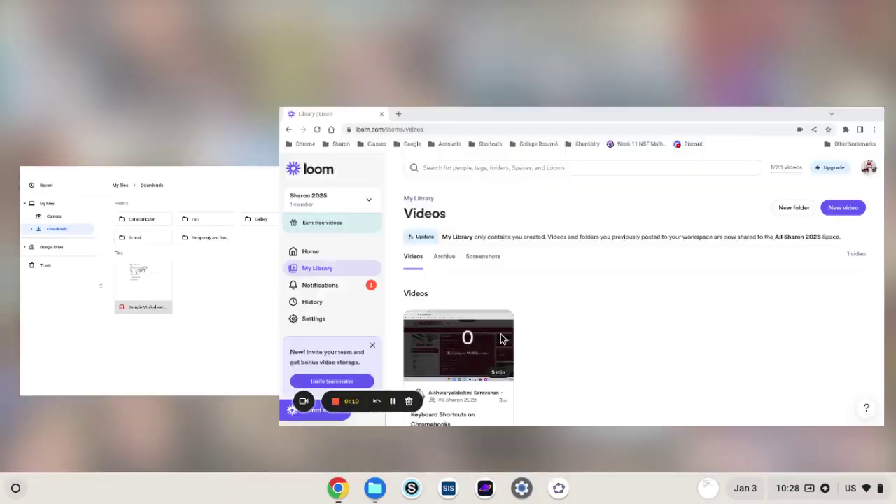